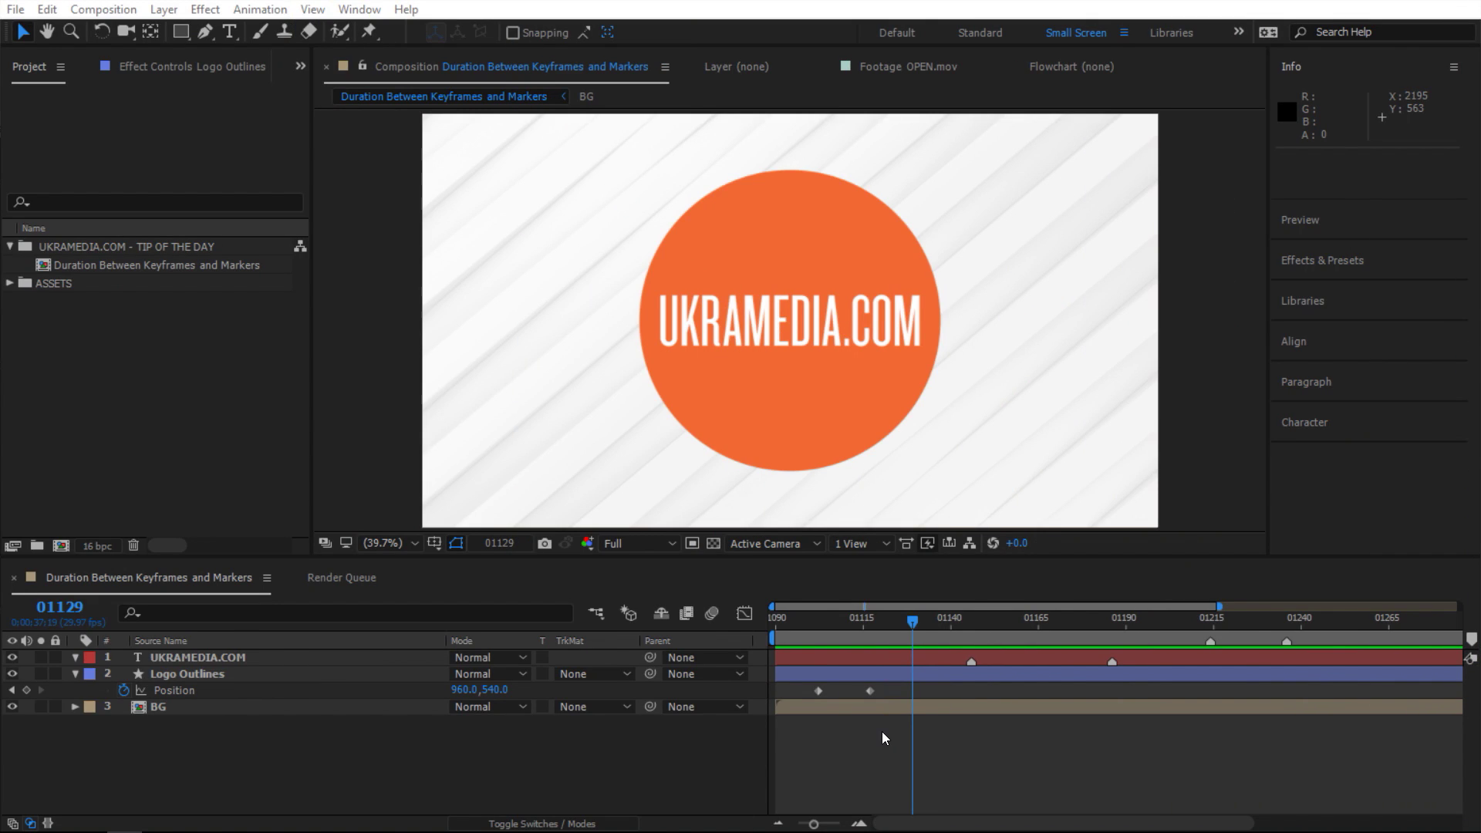
Move the current time back to frame 01102 on the first Position keyframe of Logo Outlines.
click(817, 690)
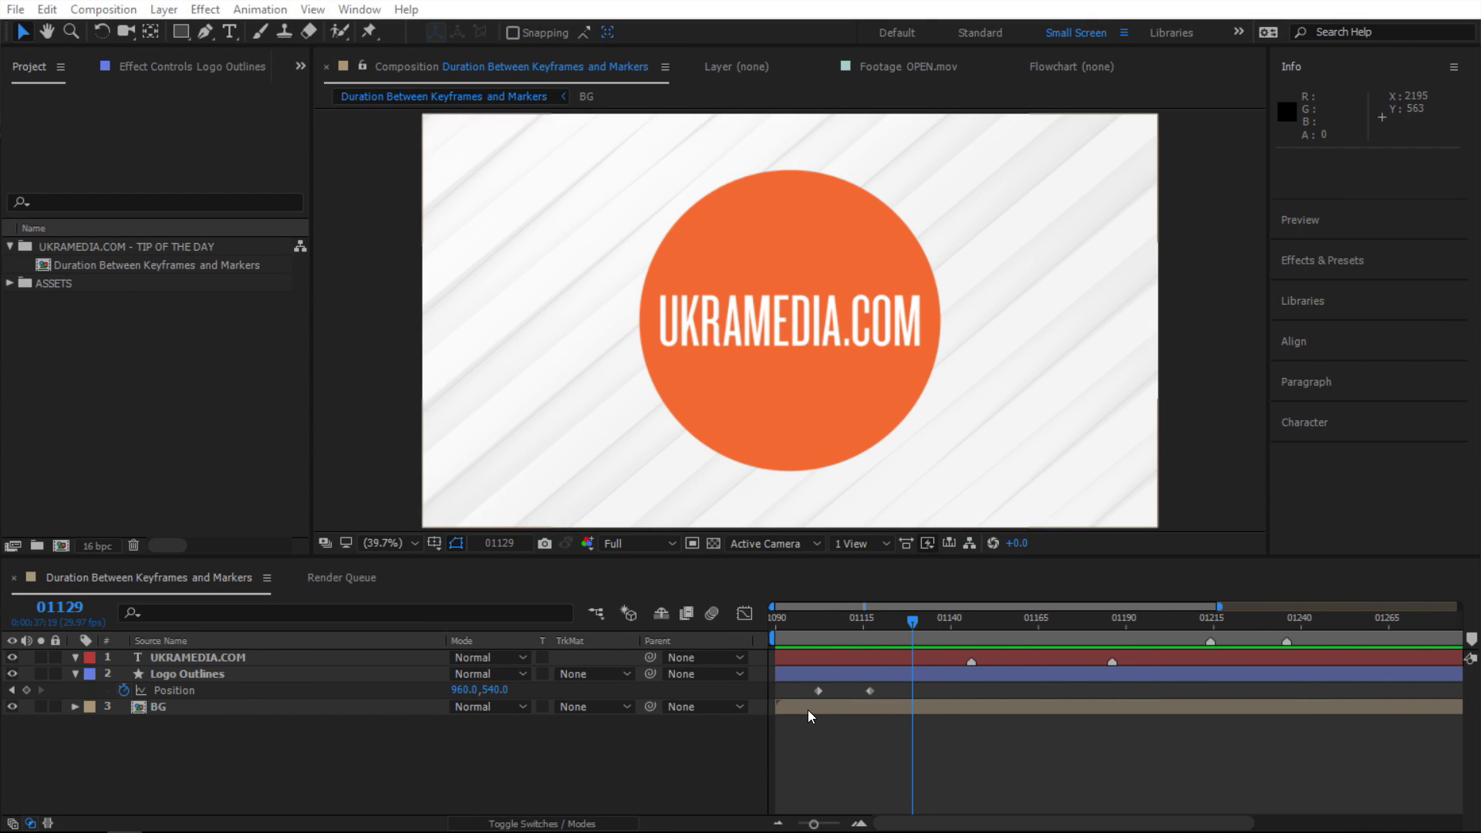
shift+click(870, 691)
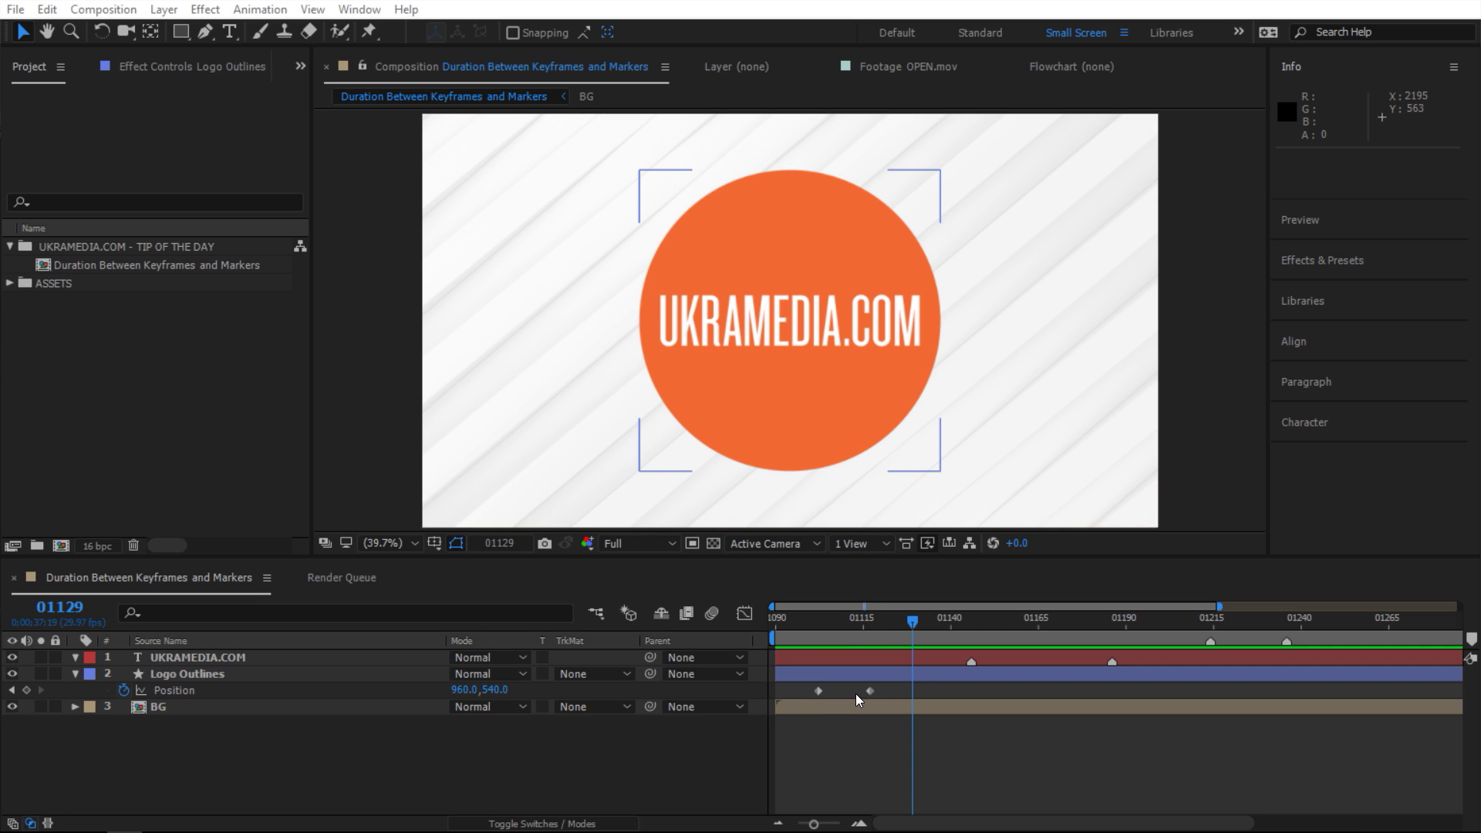
click(856, 698)
drag(912, 623, 818, 623)
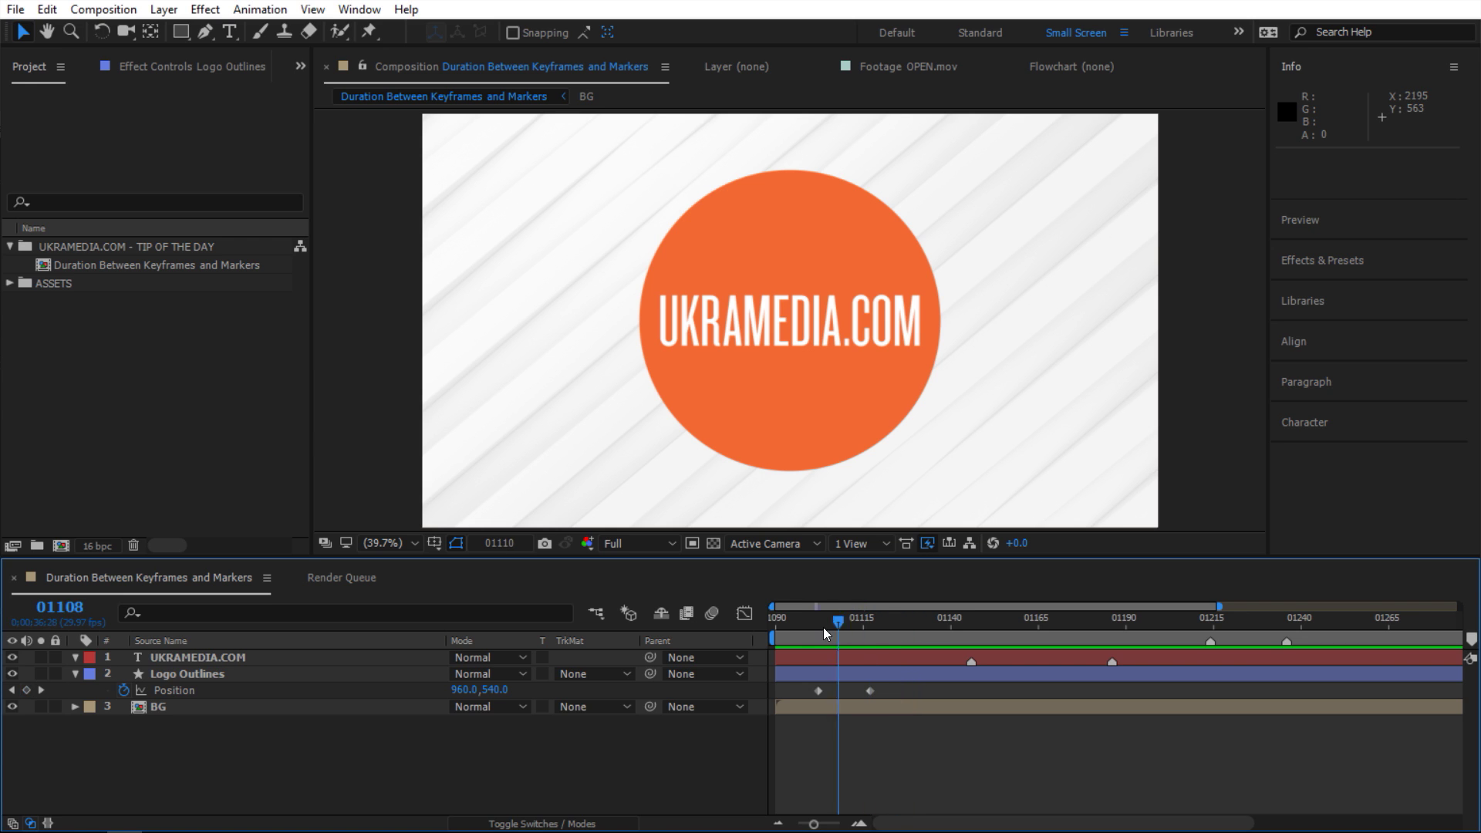
click(820, 691)
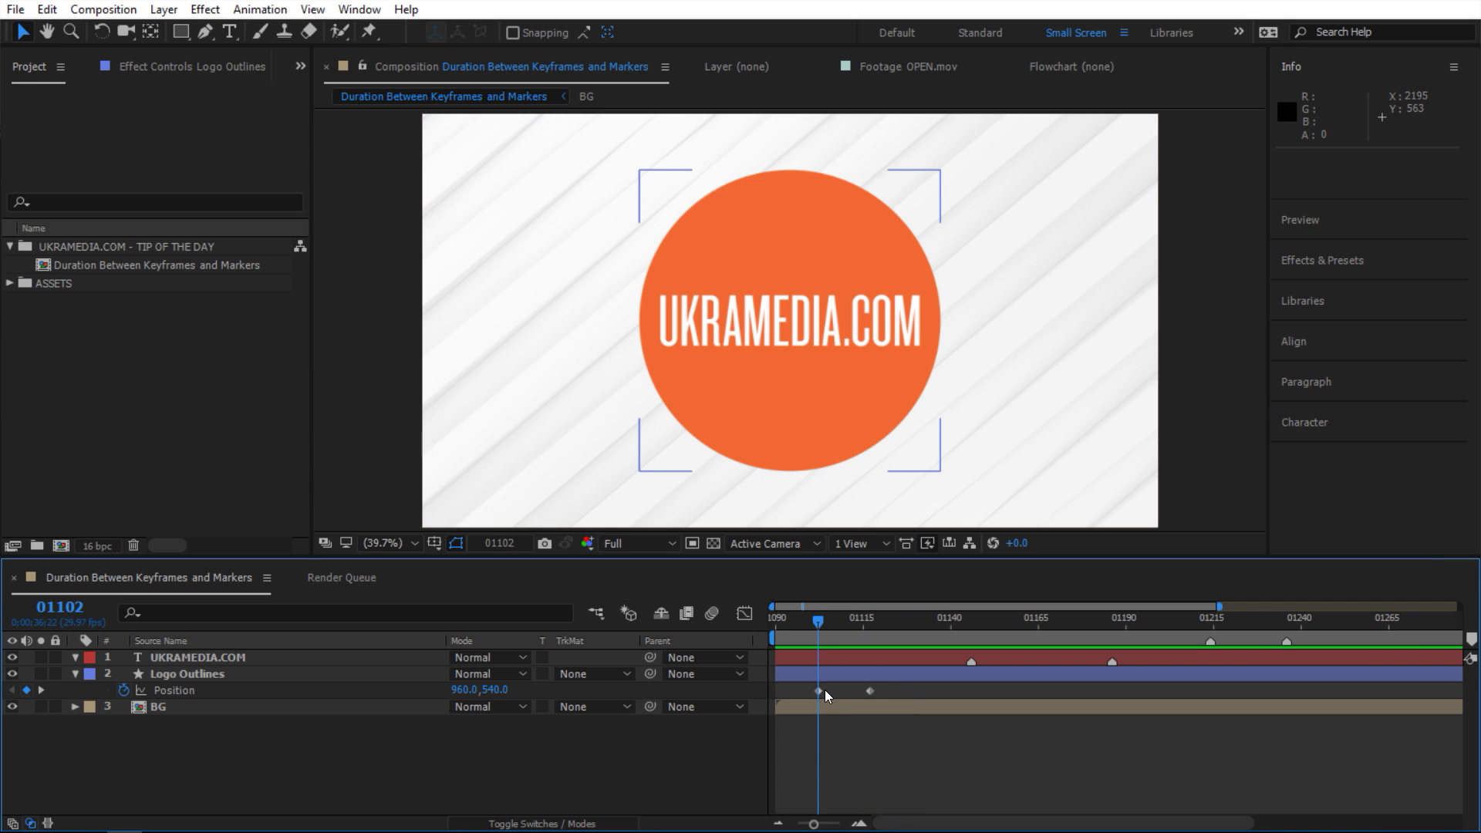
Step the current time forward to frame 01117 and select the second Position keyframe there.
key(shift+Page_Down)
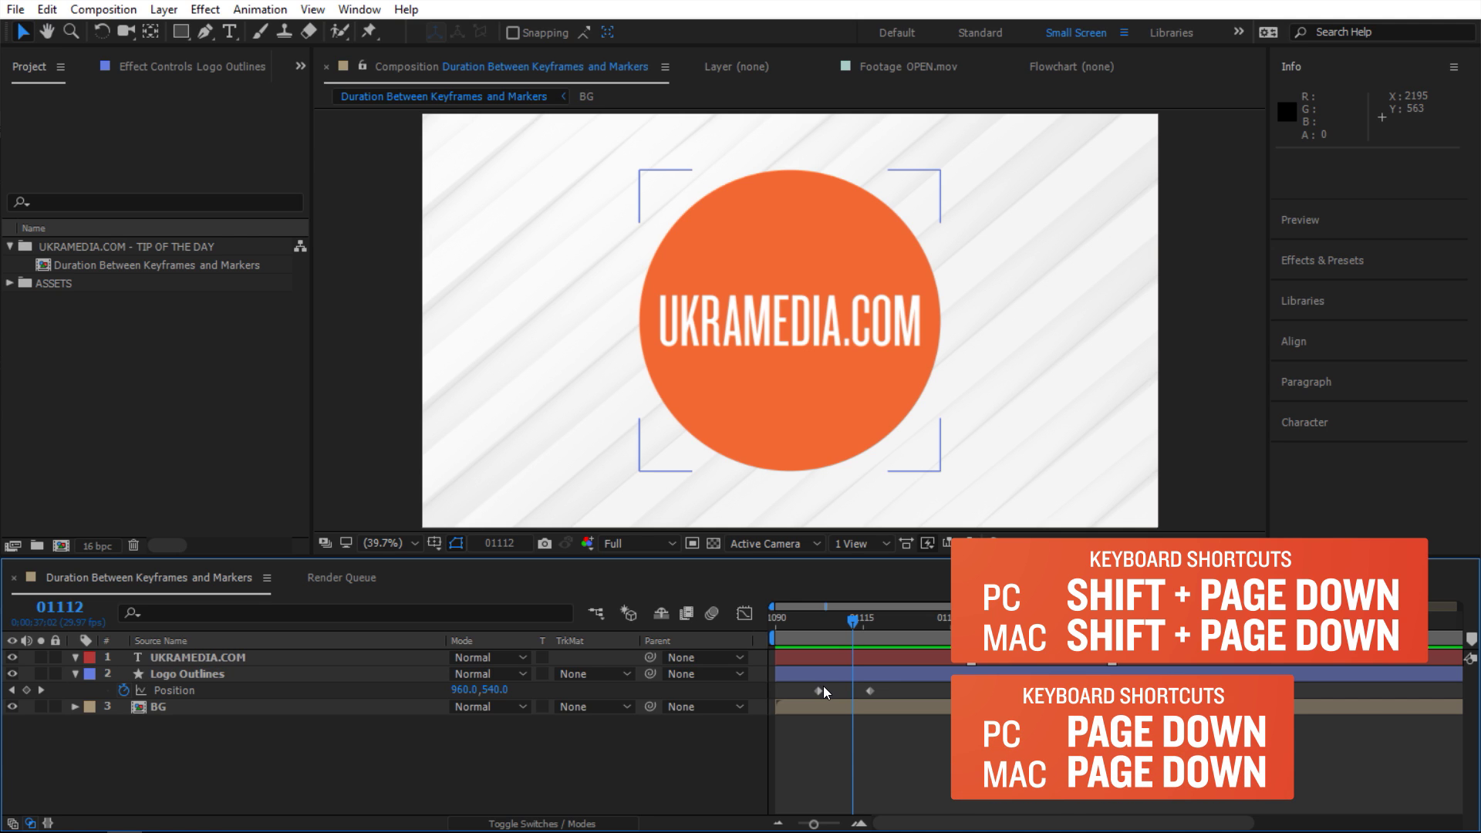
key(Page_Down)
key(Page_Down)
key(Page_Down)
key(Page_Down)
key(Page_Down)
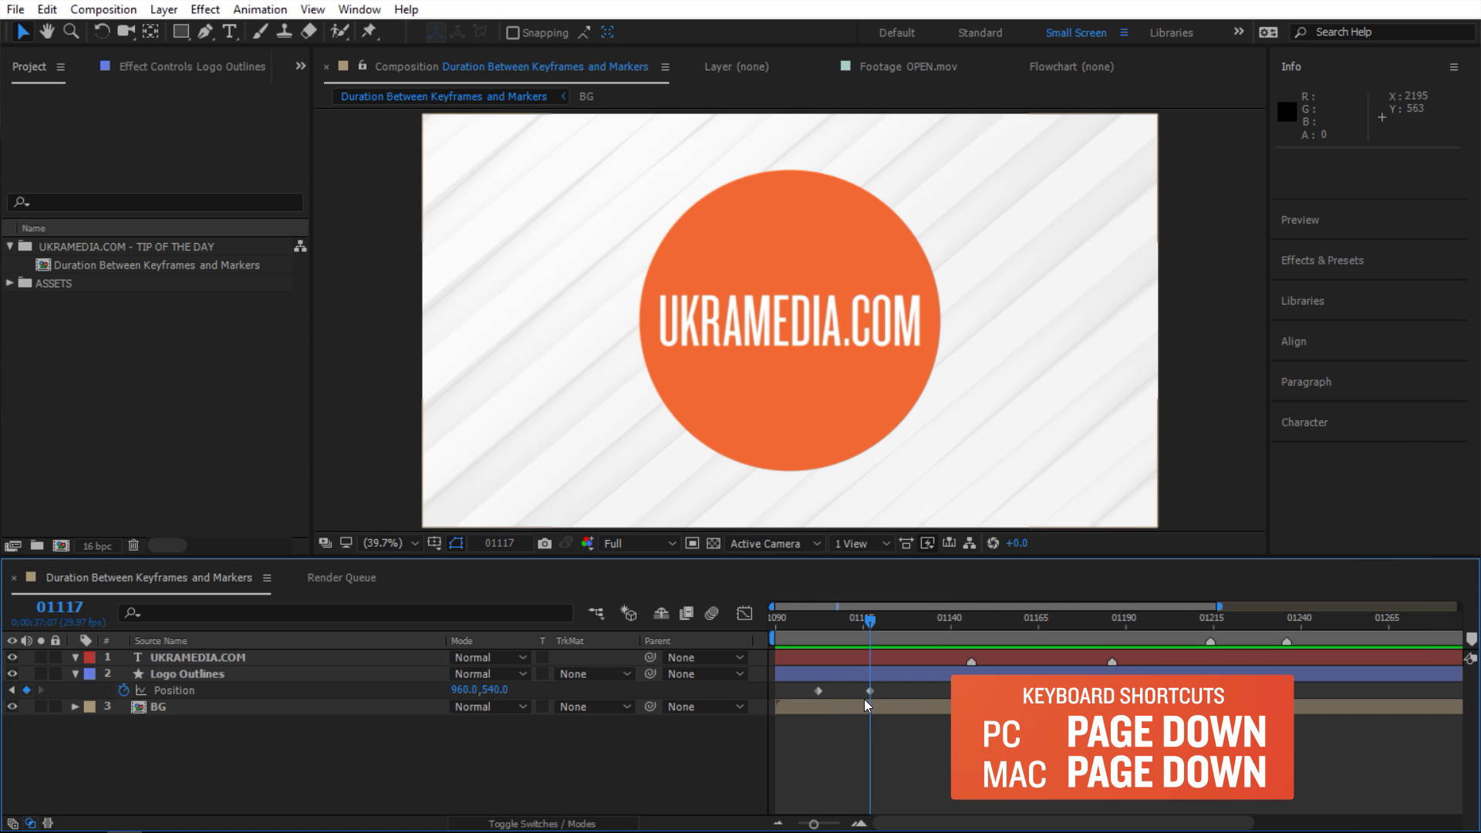
click(868, 693)
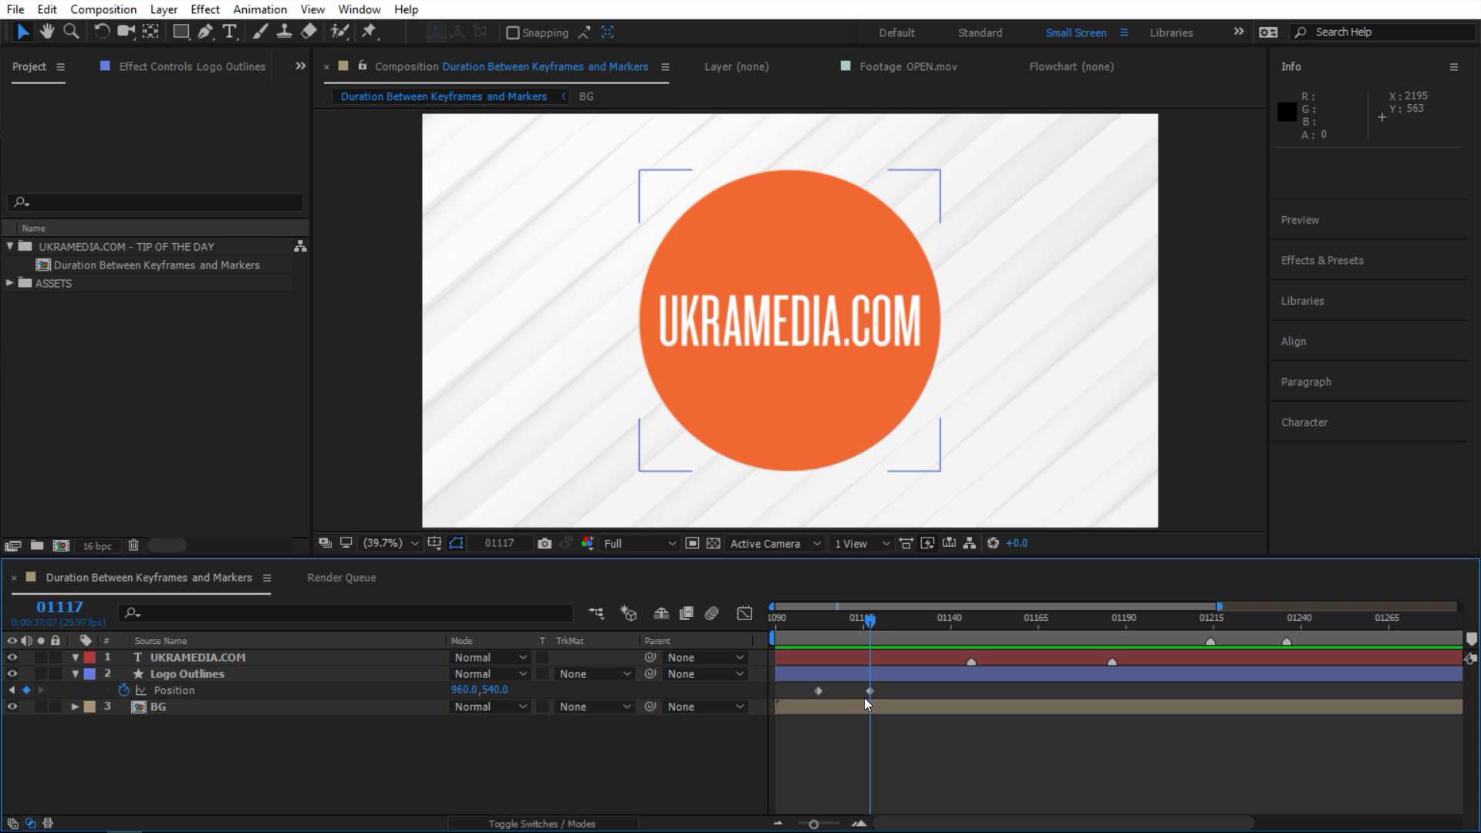
click(1349, 165)
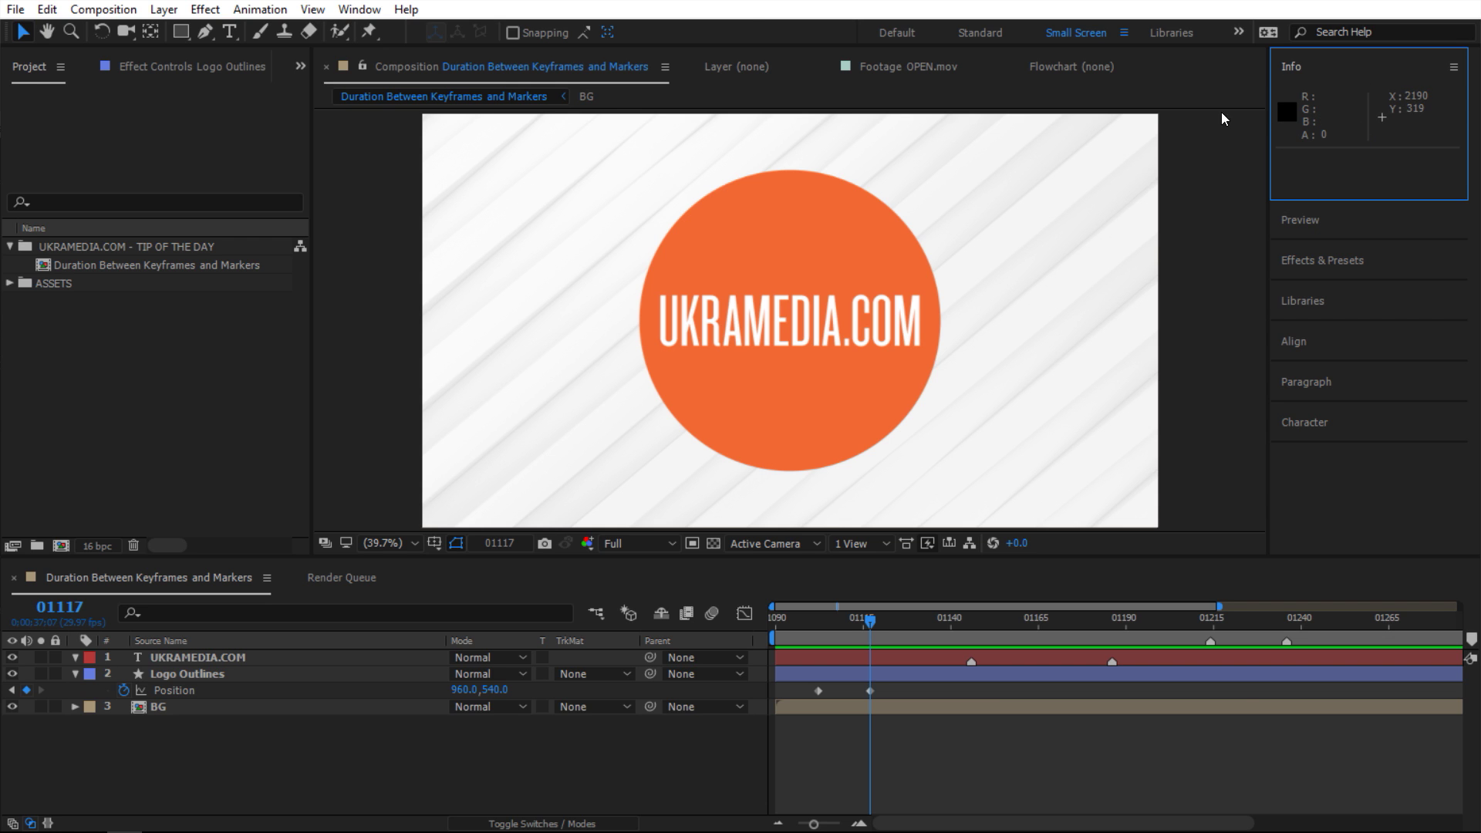
click(358, 10)
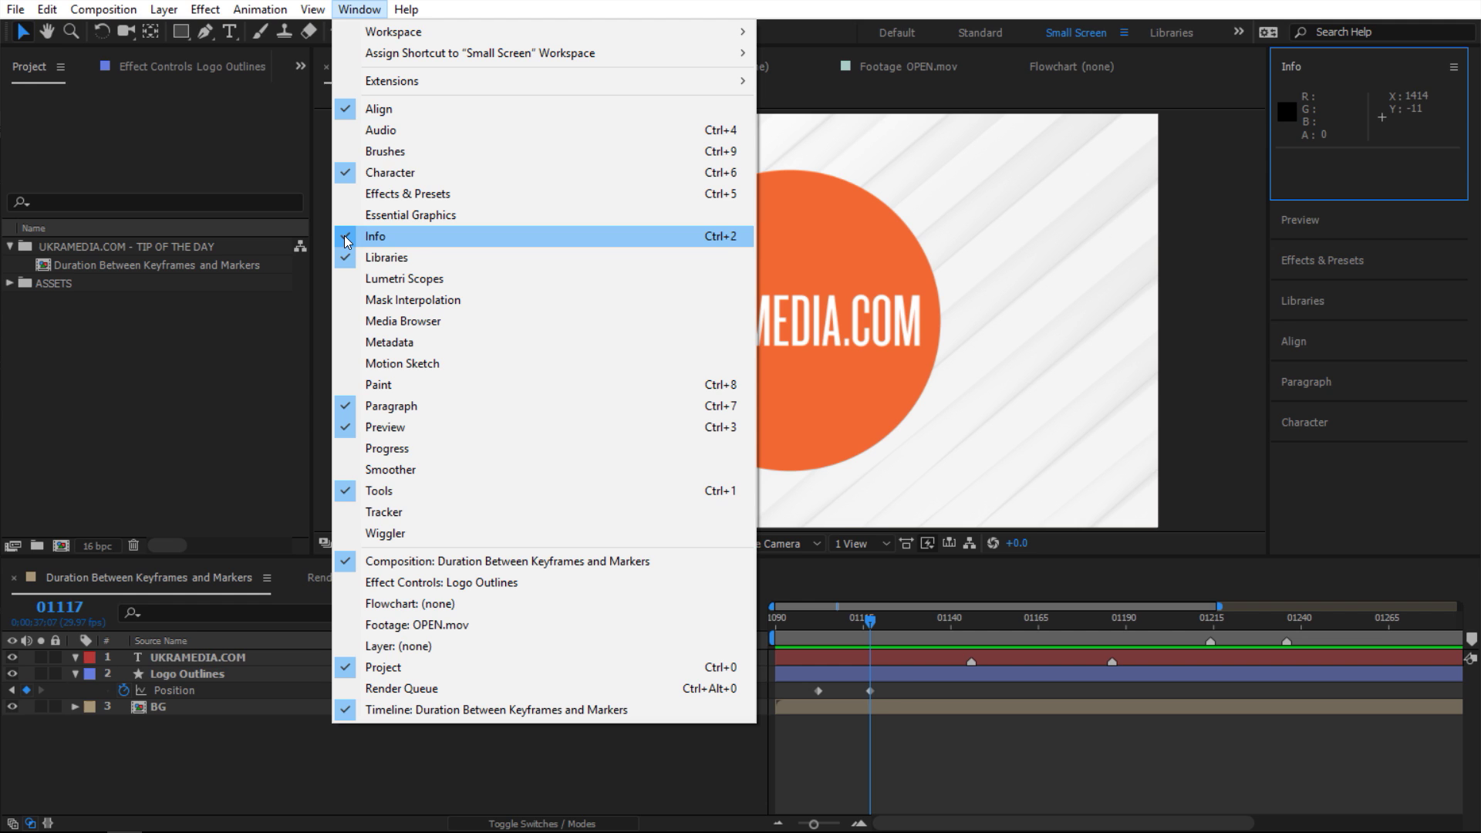
click(774, 762)
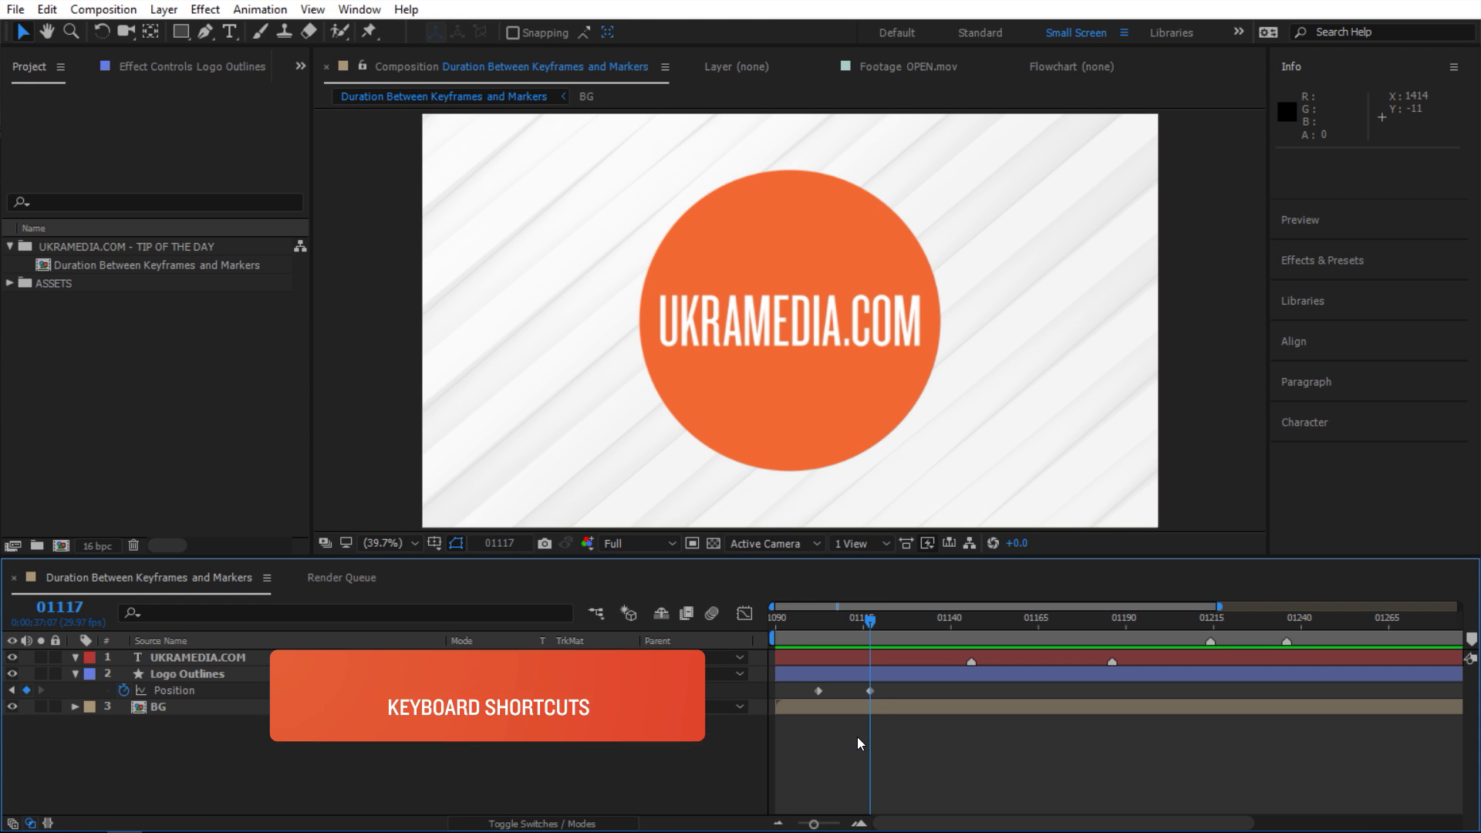
Select the Position keyframes at 01102 and 01117 so the Info panel reads a 00015 duration.
alt+click(819, 691)
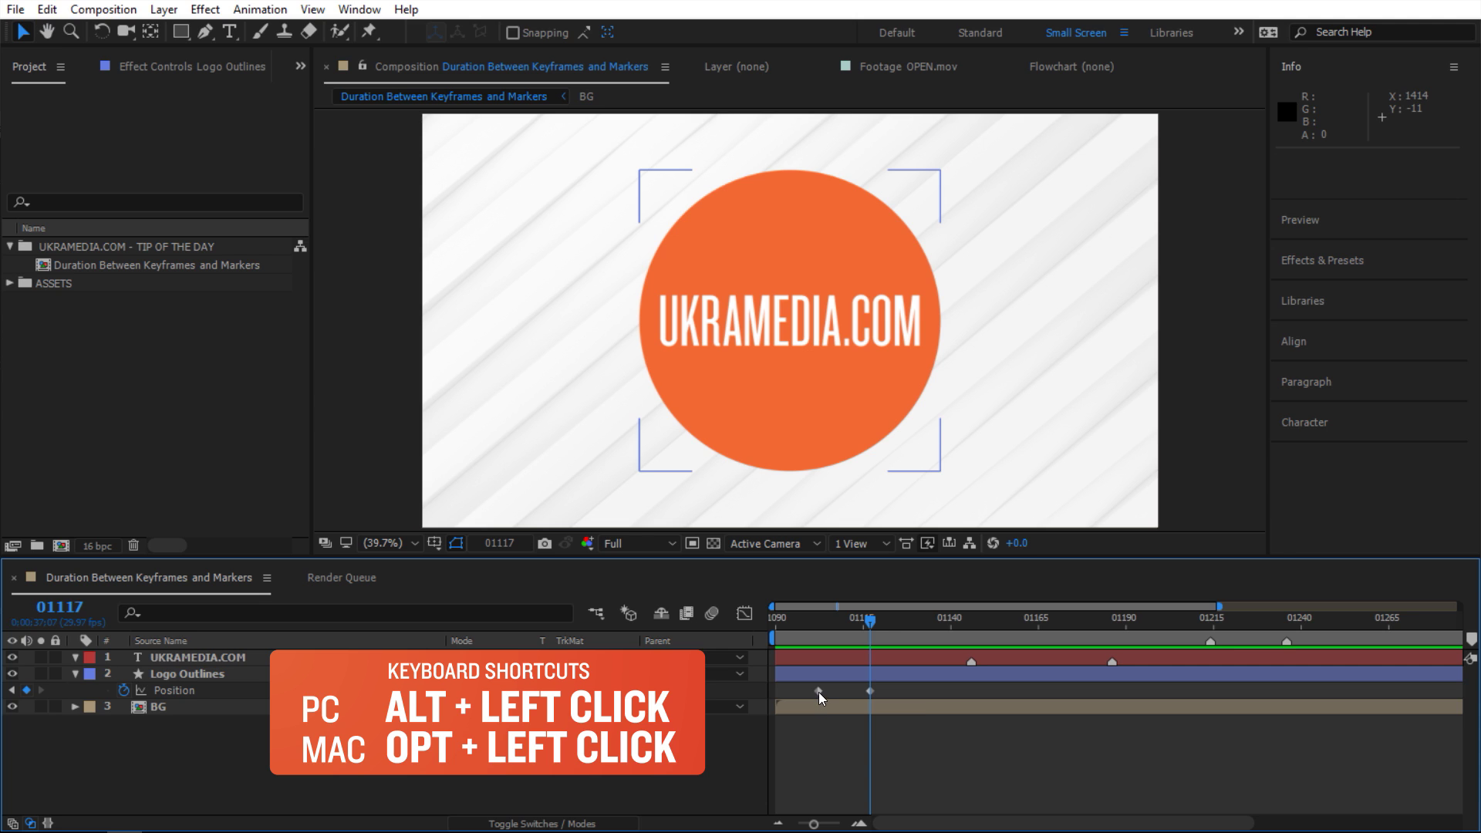
alt+click(819, 691)
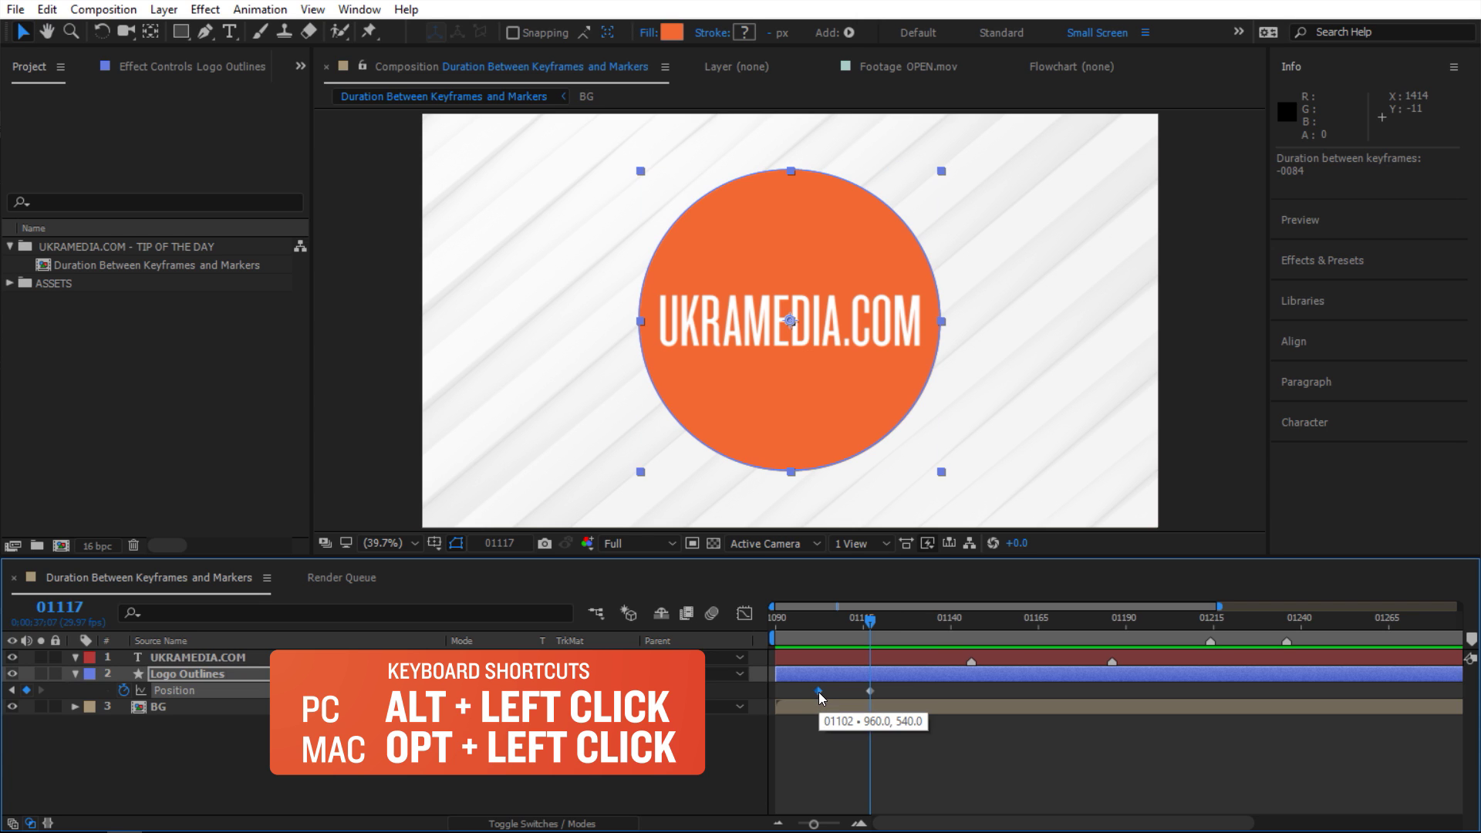
alt+click(870, 691)
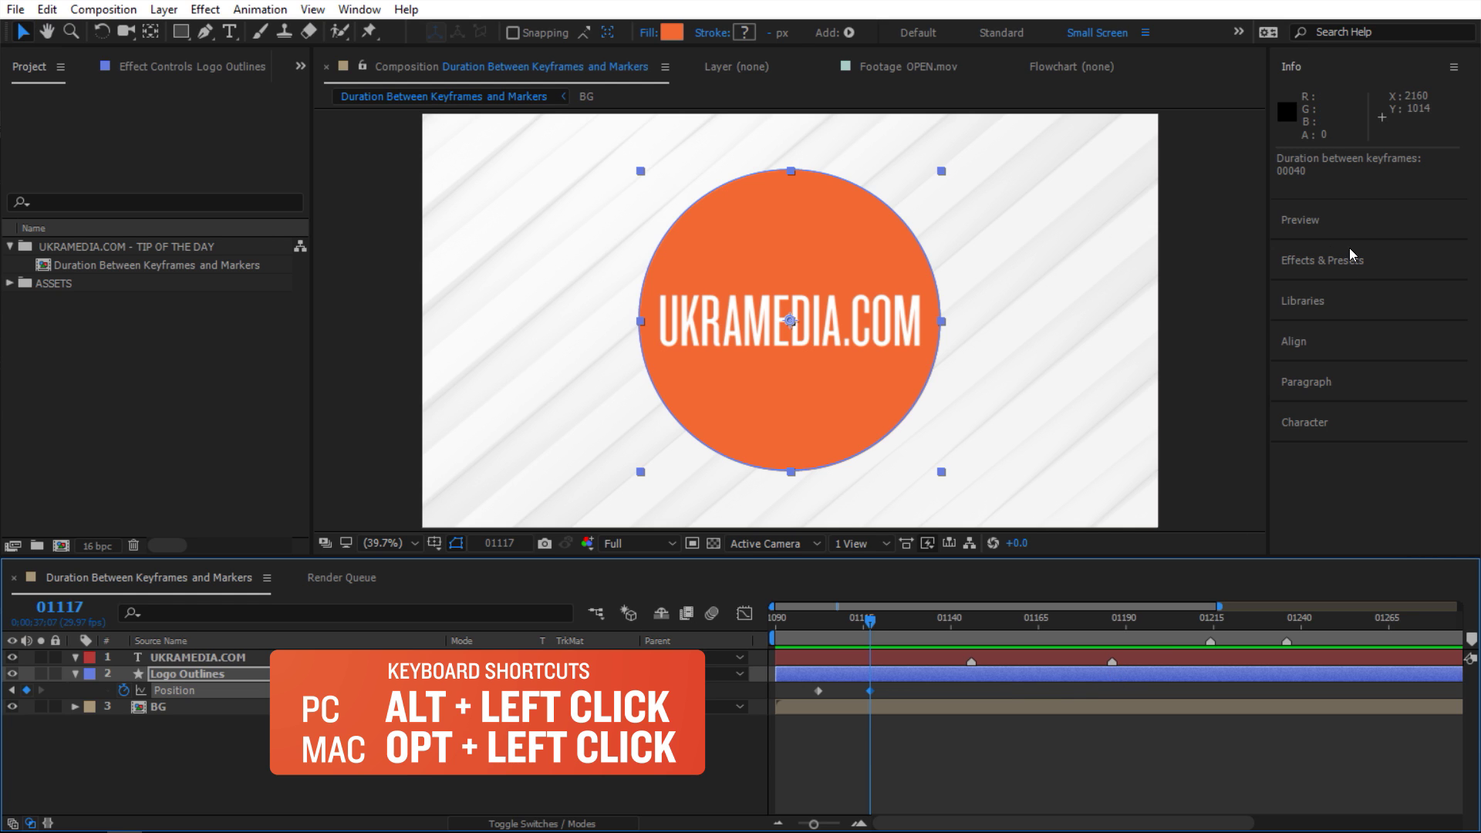
Jump from the first UKRAMEDIA.COM marker at 01146 to the second at 01186, reading a 00040 gap.
click(993, 622)
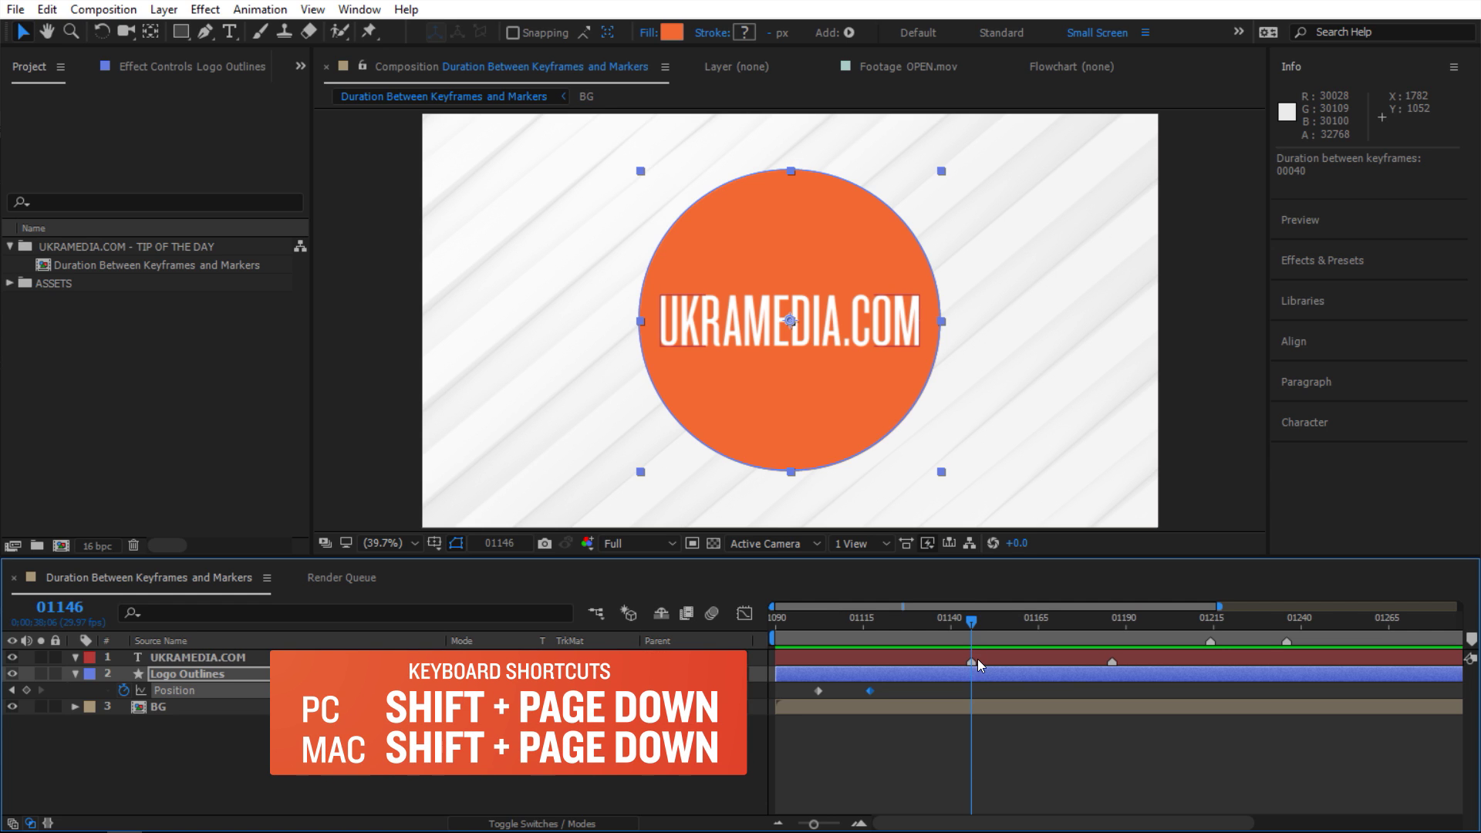
key(shift+Next)
key(shift+Next)
key(shift+Next)
key(shift+Next)
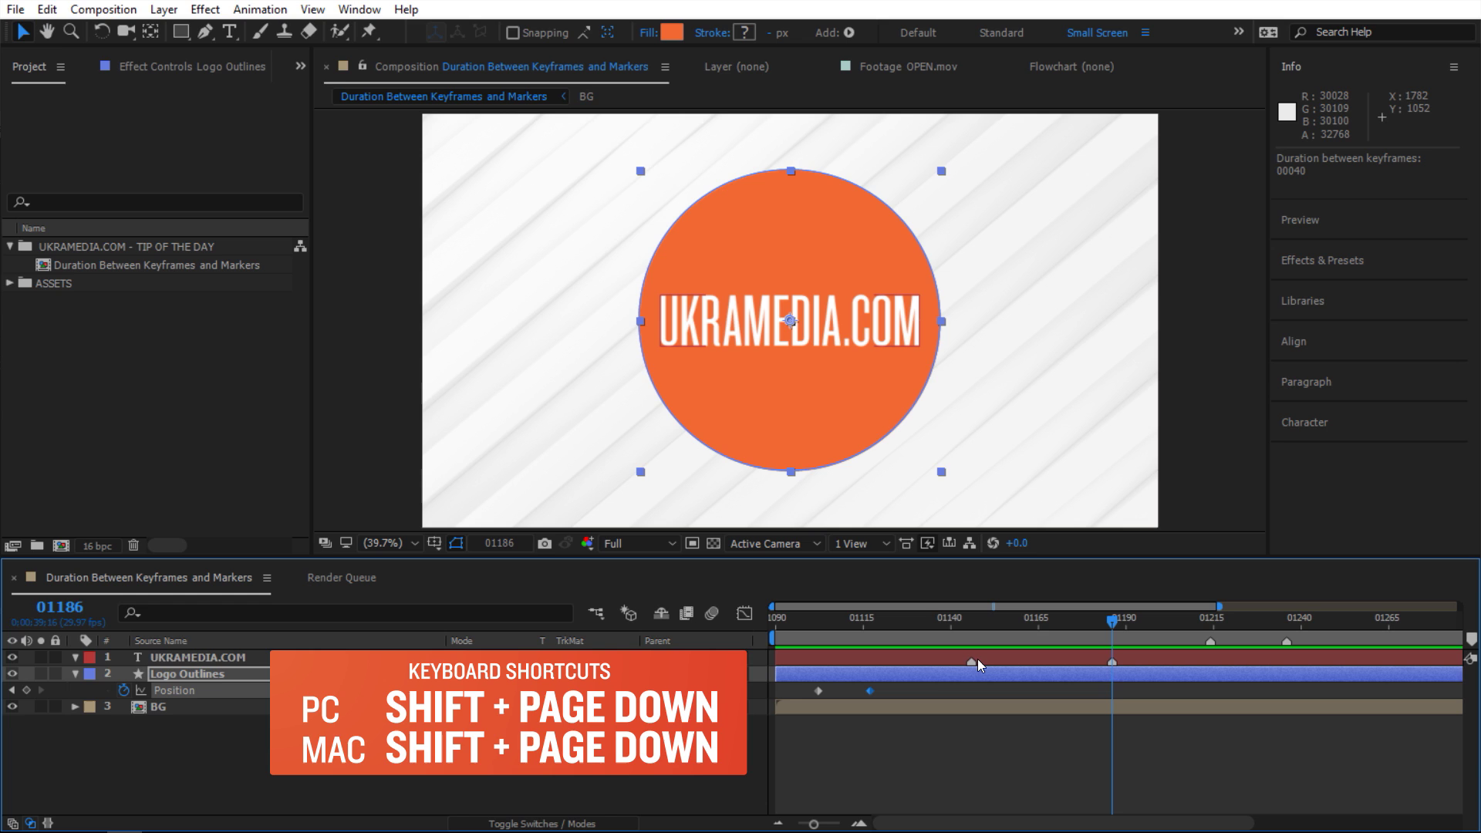